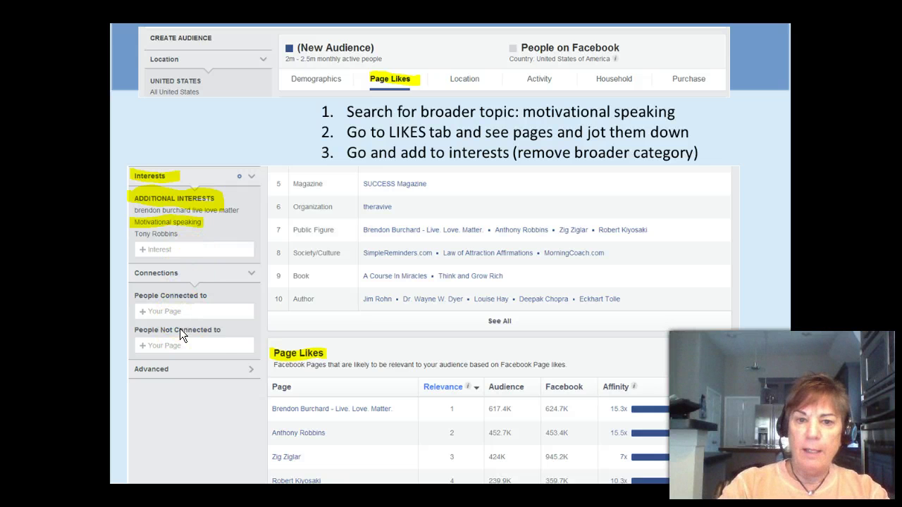
Step: End the slide show and switch to the Facebook window in Google Chrome
{"action": "key", "text": "Right"}
{"action": "key", "text": "Left"}
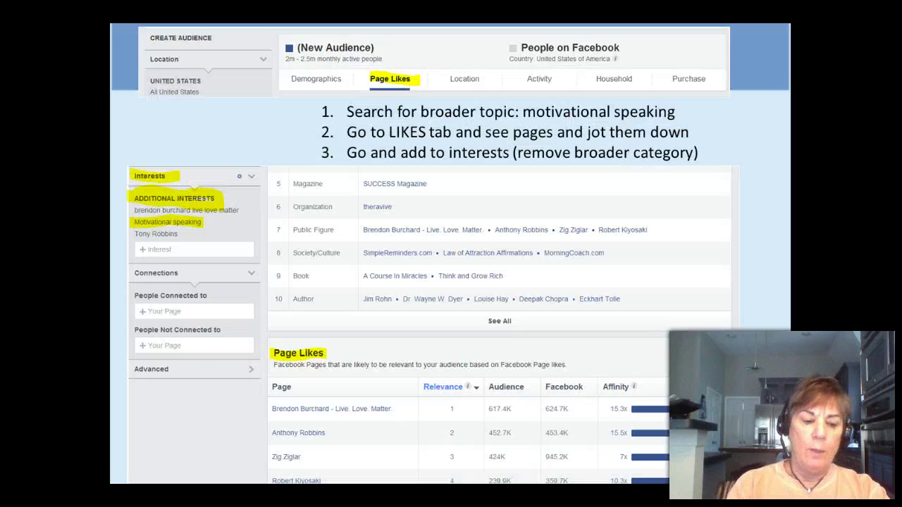
{"action": "key", "text": "Escape"}
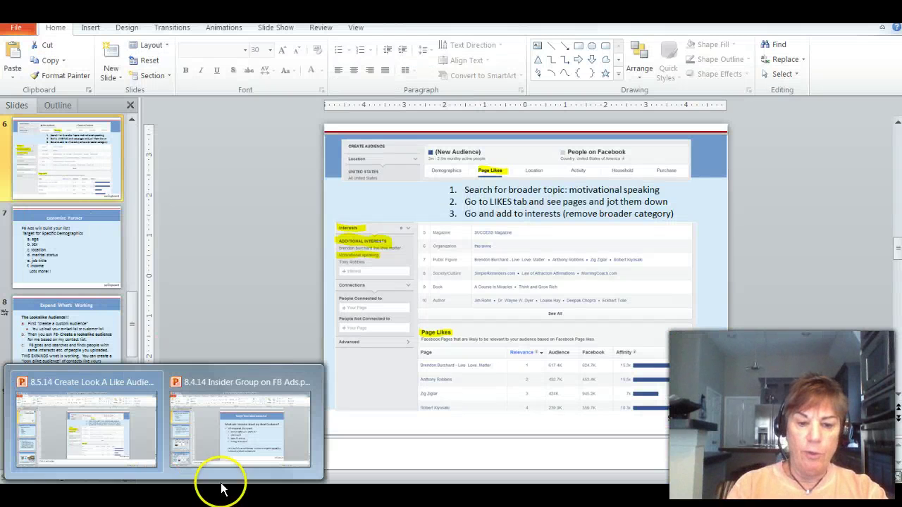
{"action": "mouse_move", "coordinate": [330, 493]}
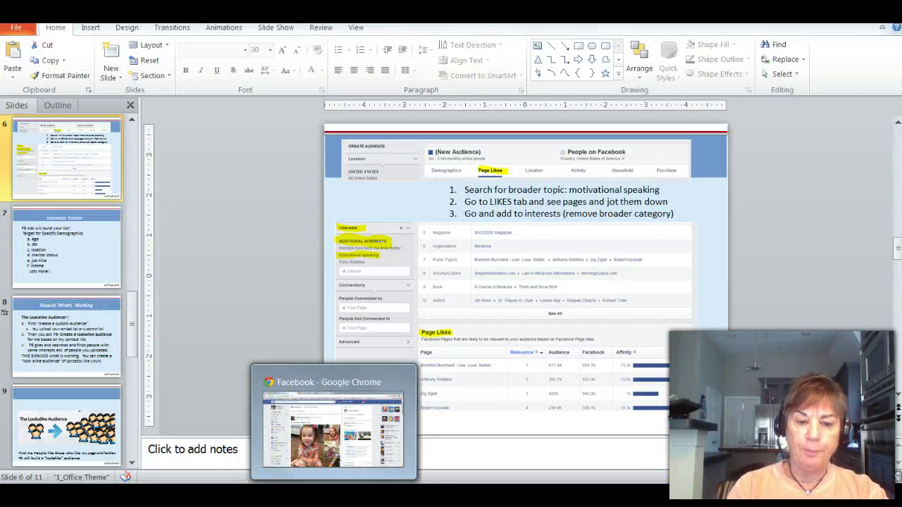
{"action": "left_click", "coordinate": [329, 465]}
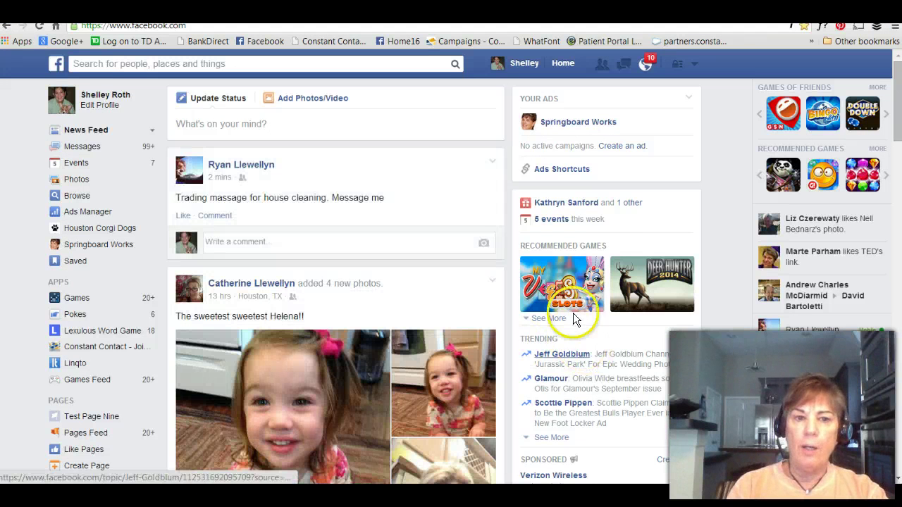
Step: Go to the ad management page, open Audience Insights and dismiss the prompt for choosing a starting audience
{"action": "left_click", "coordinate": [694, 68]}
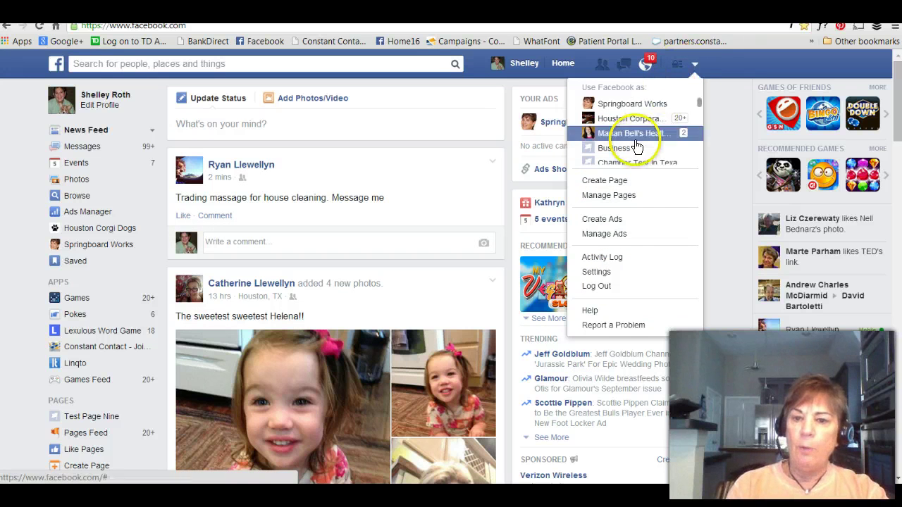
{"action": "left_click", "coordinate": [615, 234]}
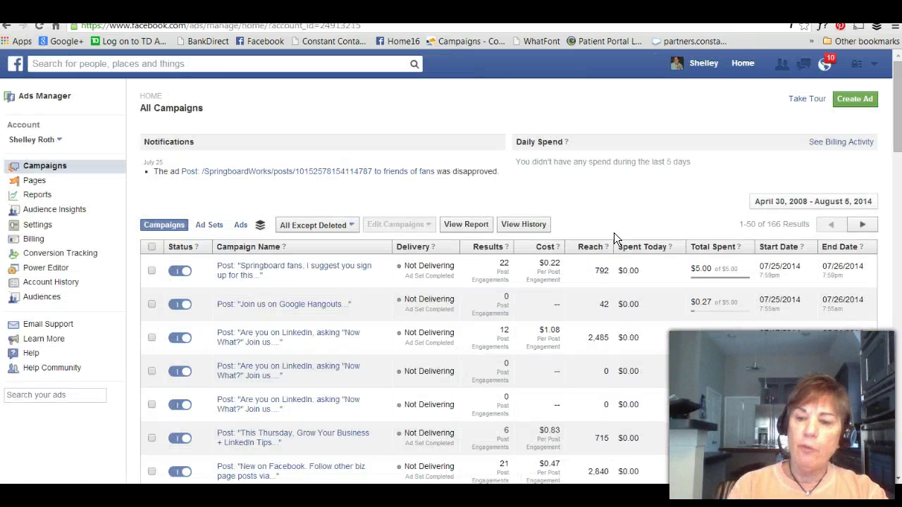
{"action": "left_click", "coordinate": [419, 201]}
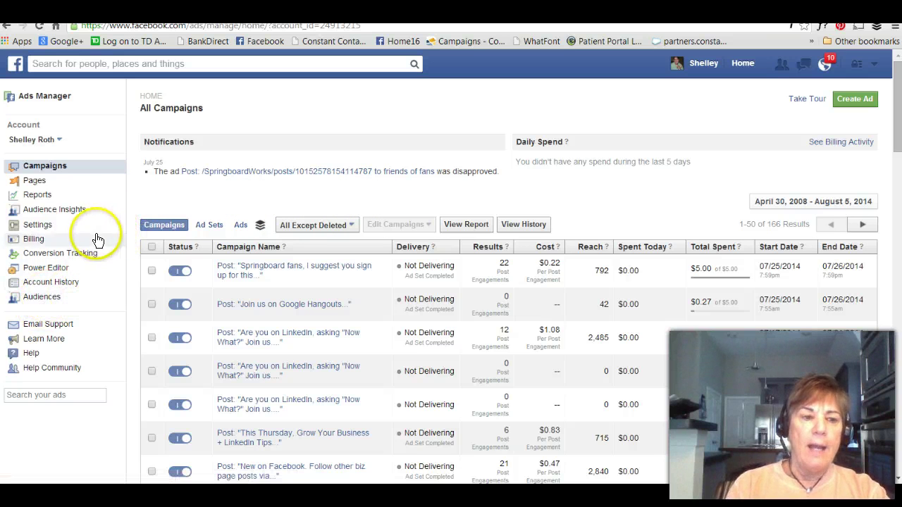
{"action": "left_click", "coordinate": [78, 210]}
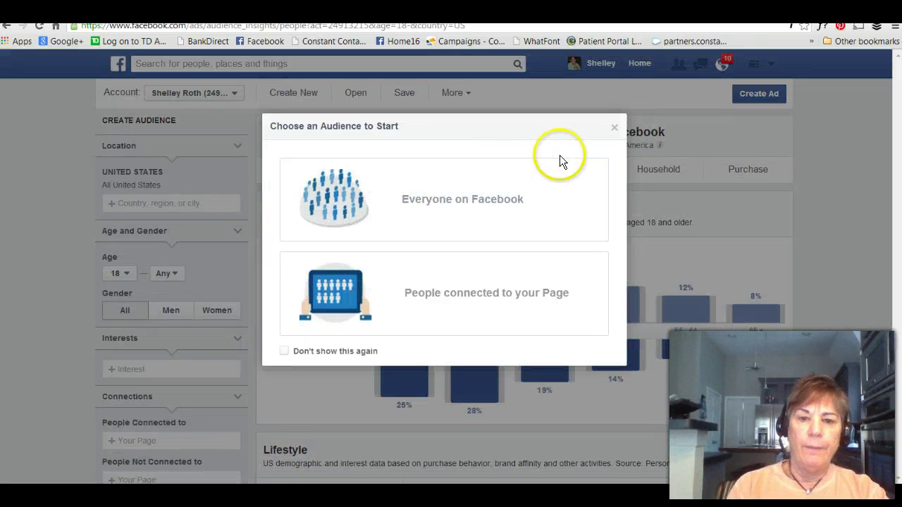
{"action": "left_click", "coordinate": [616, 129]}
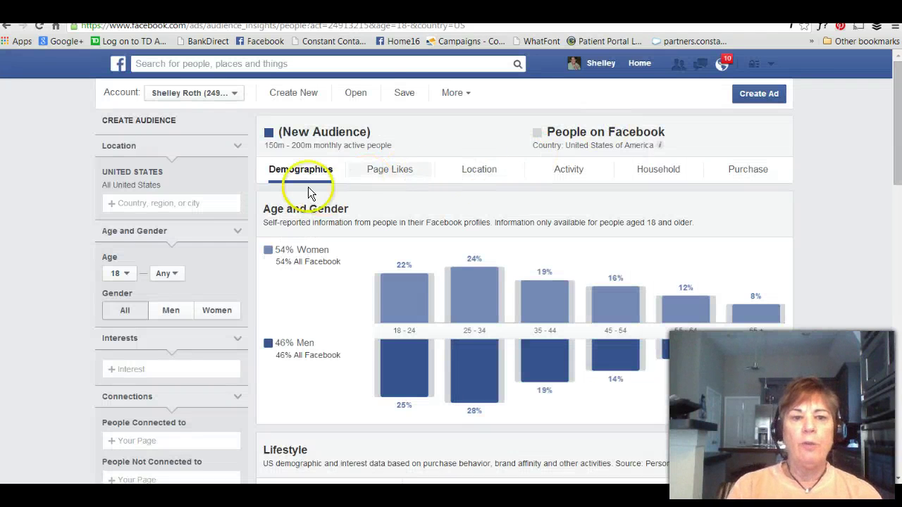
Step: Preview the details of the saved audiences test, test 2 and test 3 in the Save Audience dialog, and close it without saving
{"action": "left_click", "coordinate": [406, 95]}
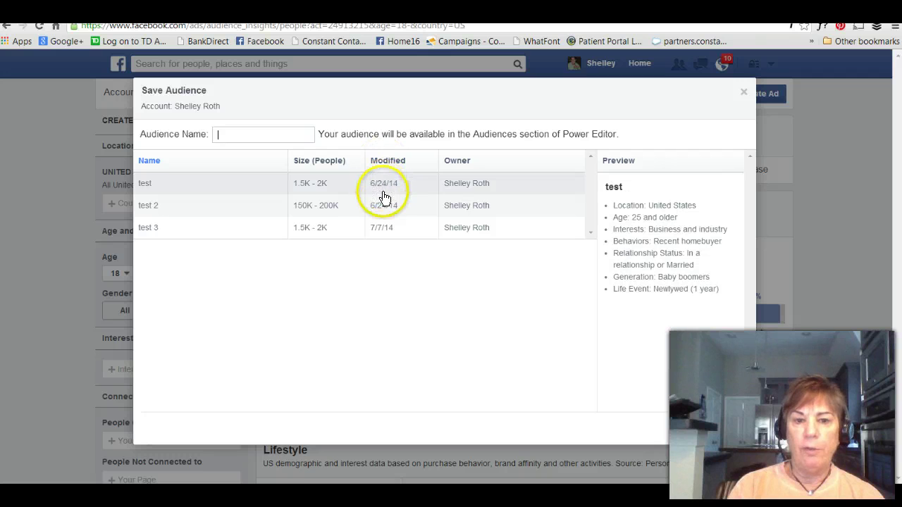
{"action": "mouse_move", "coordinate": [383, 204]}
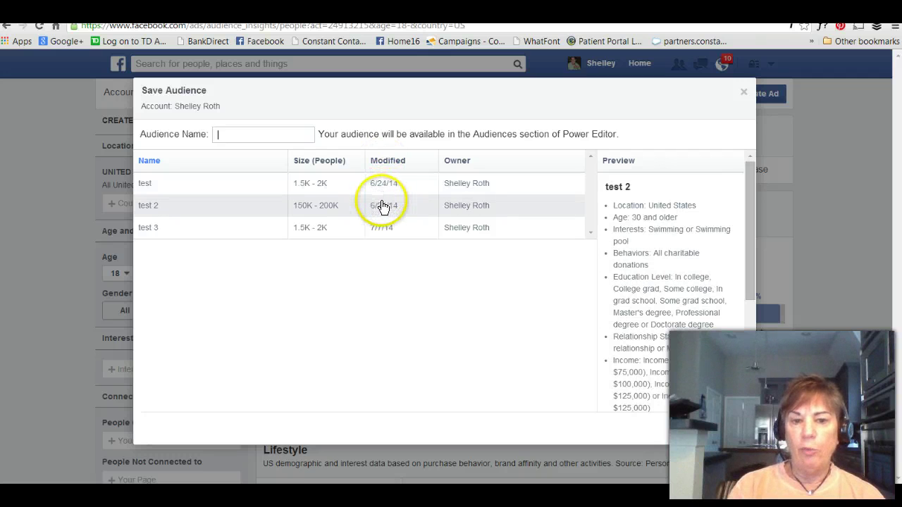
{"action": "mouse_move", "coordinate": [384, 225]}
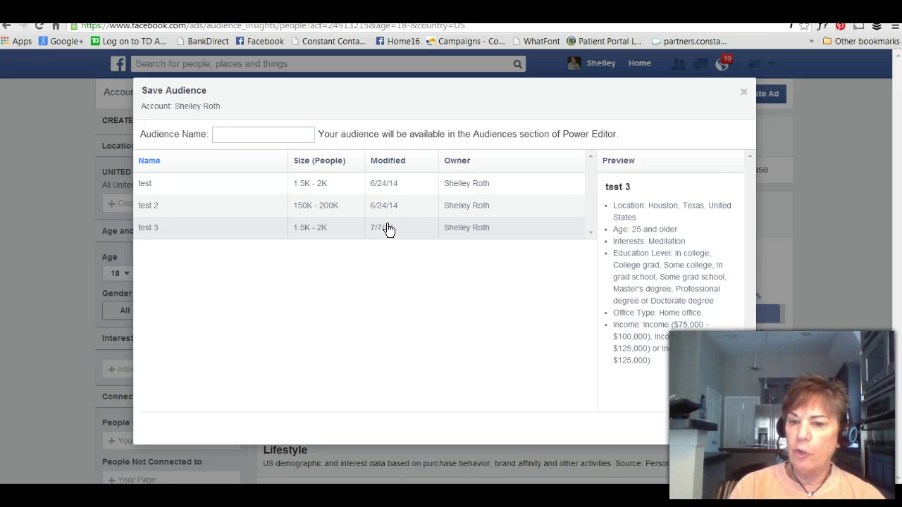
{"action": "left_click", "coordinate": [561, 352]}
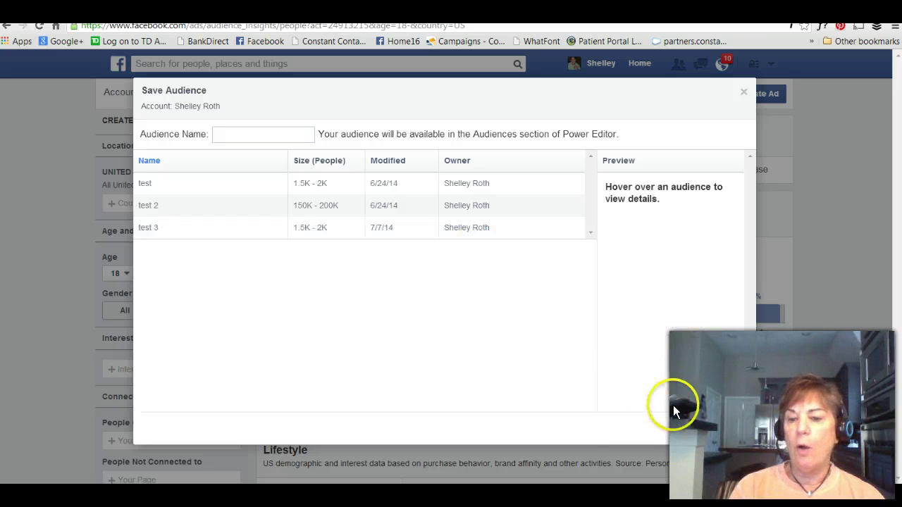
{"action": "left_click", "coordinate": [687, 422]}
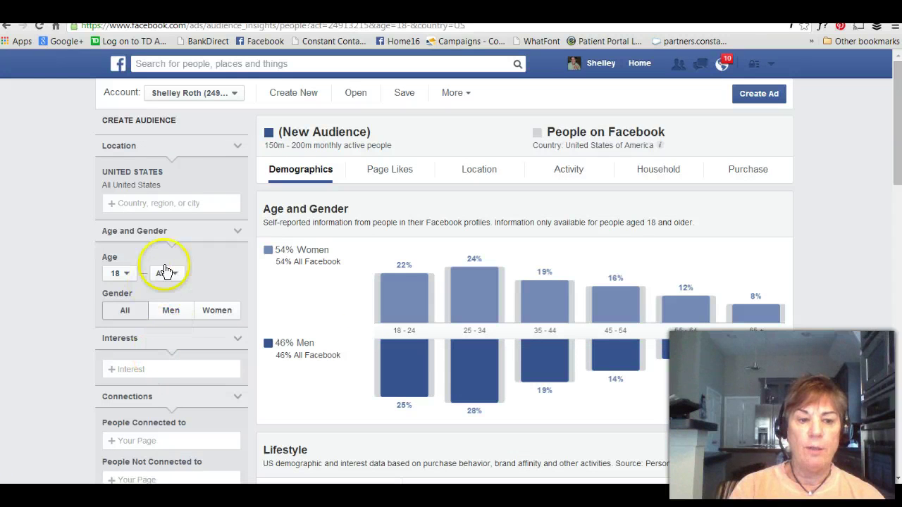
Step: Add Motivational speaking as an interest of the new audience
{"action": "left_click", "coordinate": [139, 374]}
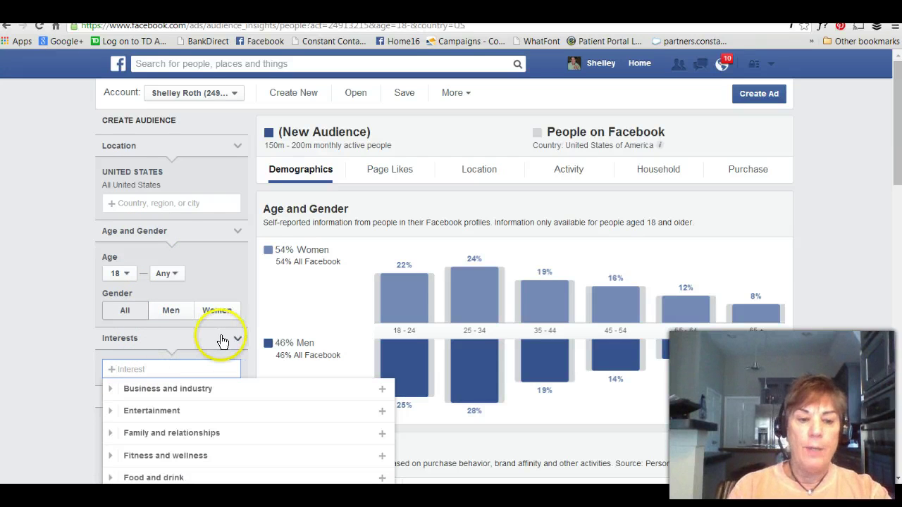
{"action": "left_click", "coordinate": [83, 391]}
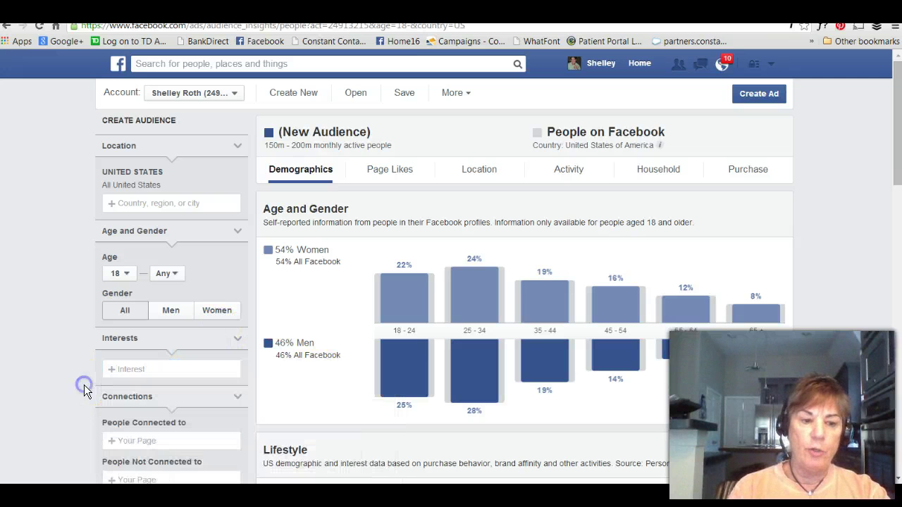
{"action": "left_click", "coordinate": [163, 367]}
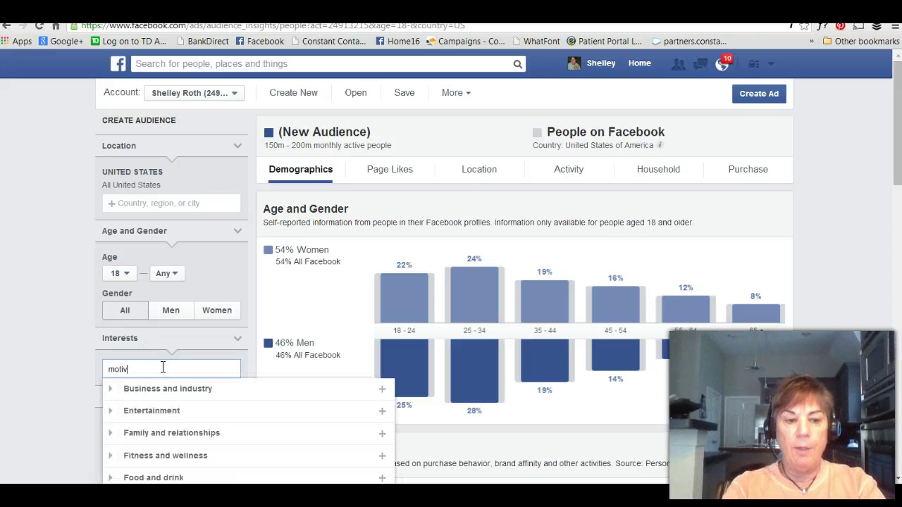
{"action": "type", "text": "motivationa"}
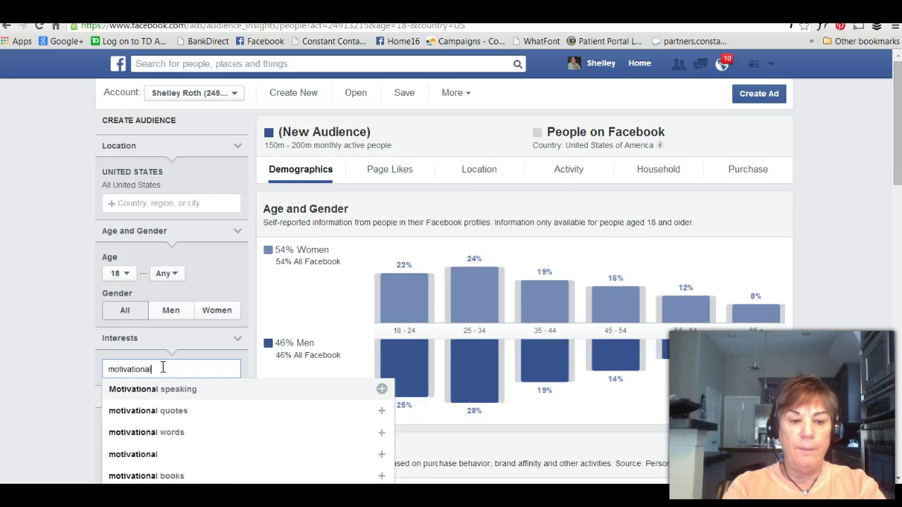
{"action": "type", "text": "l"}
{"action": "left_click", "coordinate": [161, 390]}
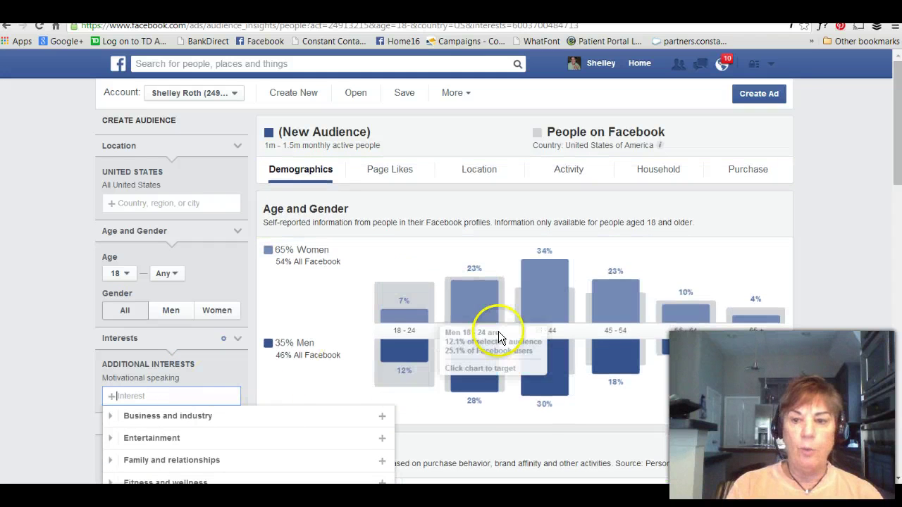
Step: Examine the top categories and relevant pages in the audience's Page Likes
{"action": "left_click", "coordinate": [866, 236]}
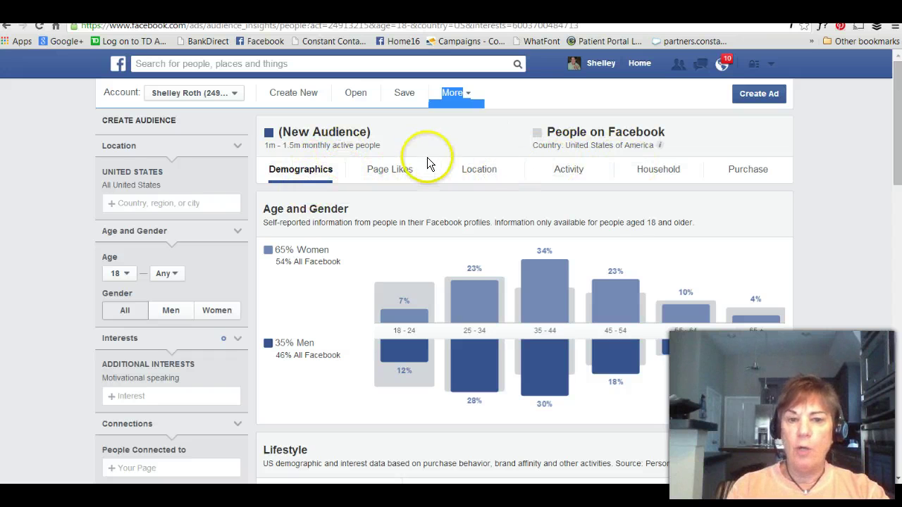
{"action": "left_click", "coordinate": [404, 172]}
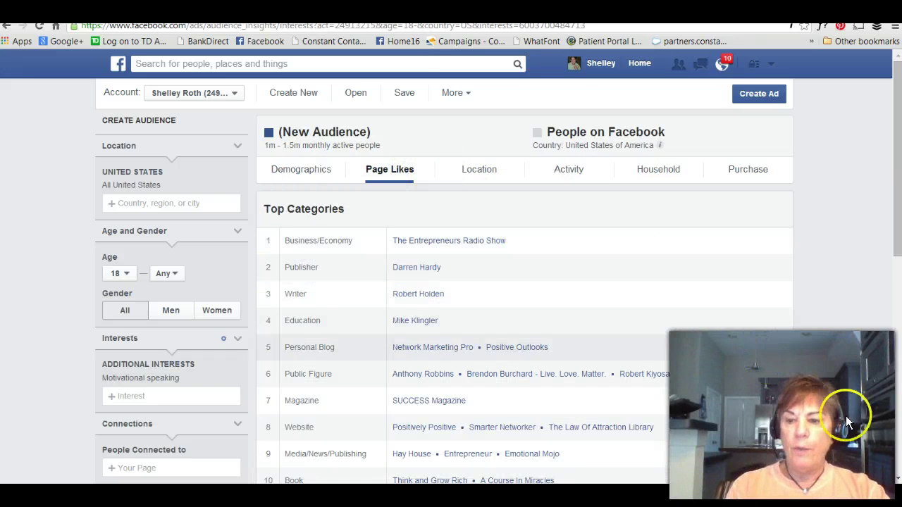
{"action": "scroll", "coordinate": [898, 480], "scroll_direction": "down", "scroll_amount": 5}
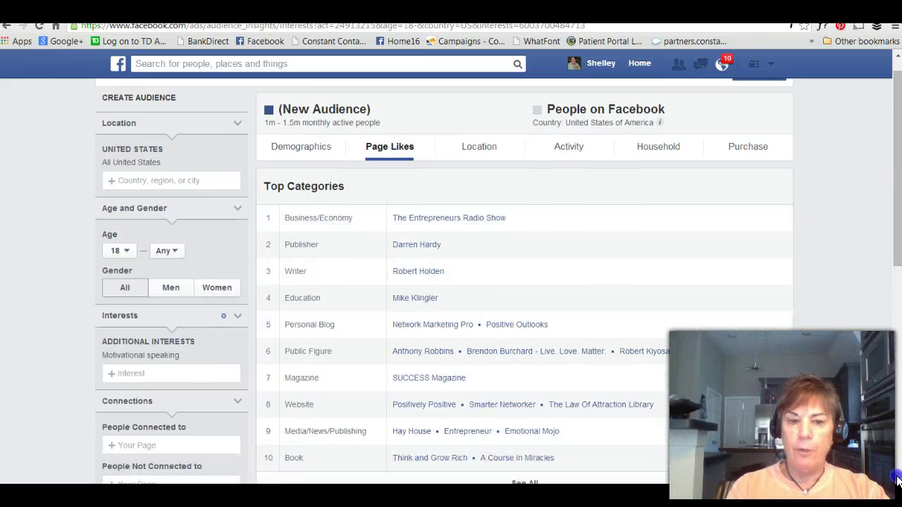
{"action": "scroll", "coordinate": [897, 480], "scroll_direction": "down", "scroll_amount": 1}
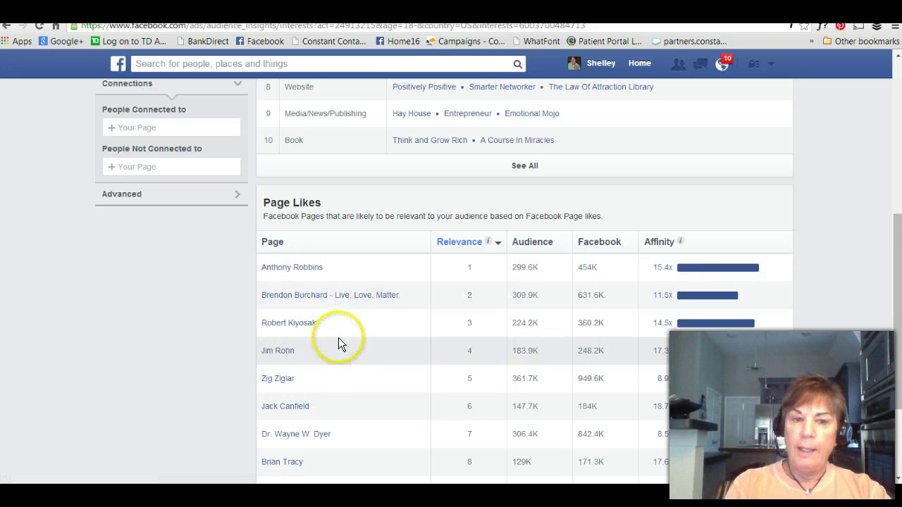
Step: Add brendon burchard live love matter and Zig Ziglar to the audience's interests
{"action": "scroll", "coordinate": [338, 344], "scroll_direction": "up", "scroll_amount": 3}
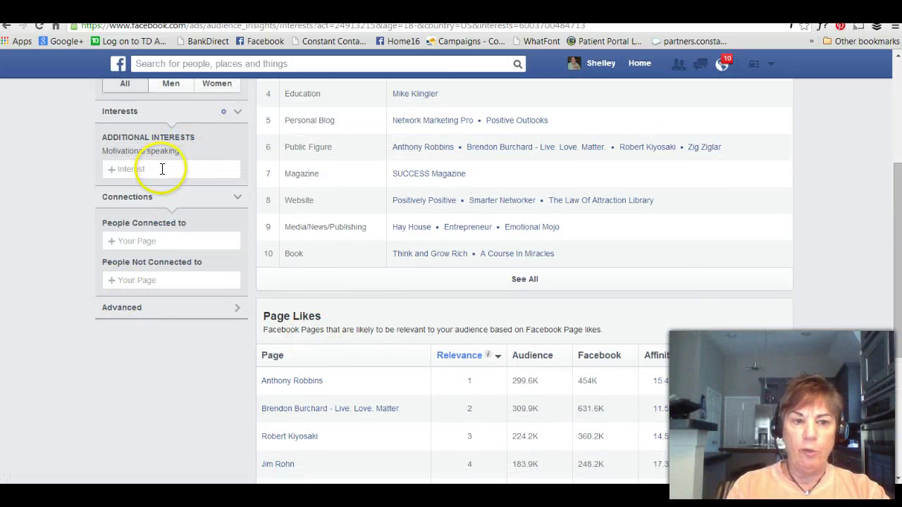
{"action": "left_click", "coordinate": [162, 169]}
{"action": "type", "text": "brendon b"}
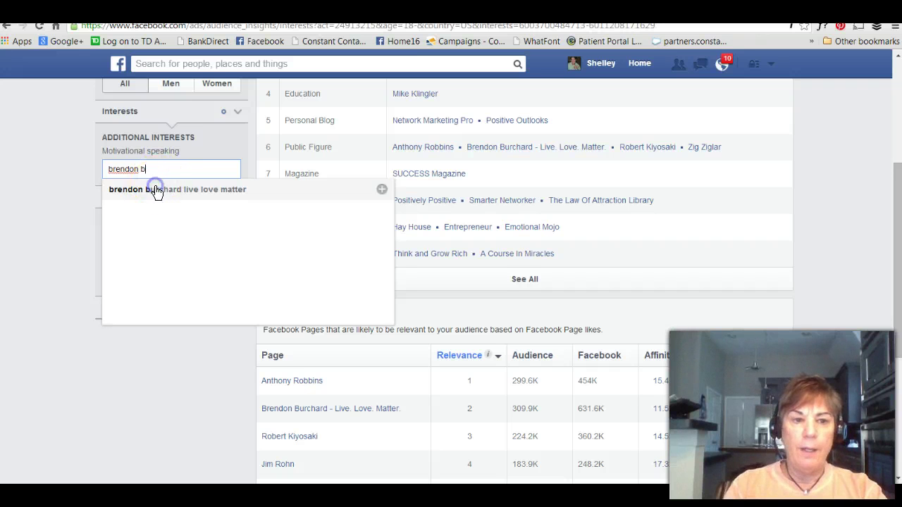
{"action": "left_click", "coordinate": [151, 189]}
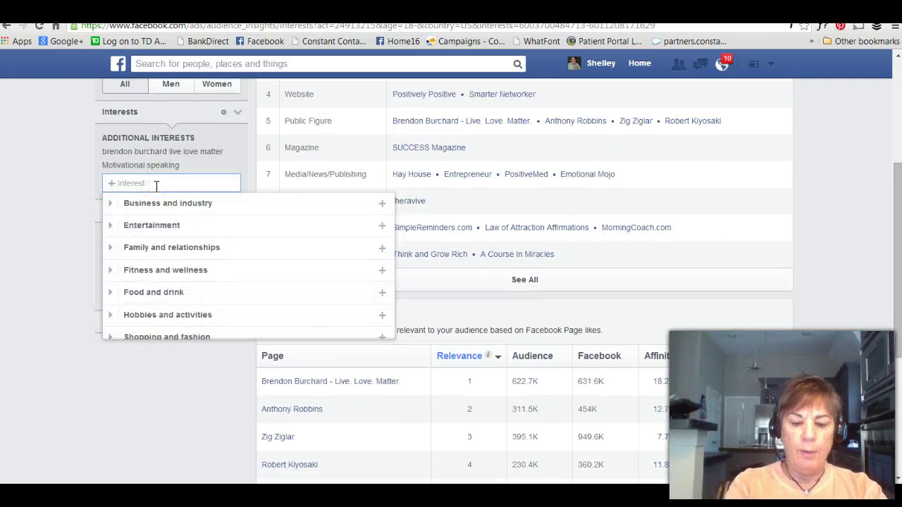
{"action": "type", "text": "zig zi"}
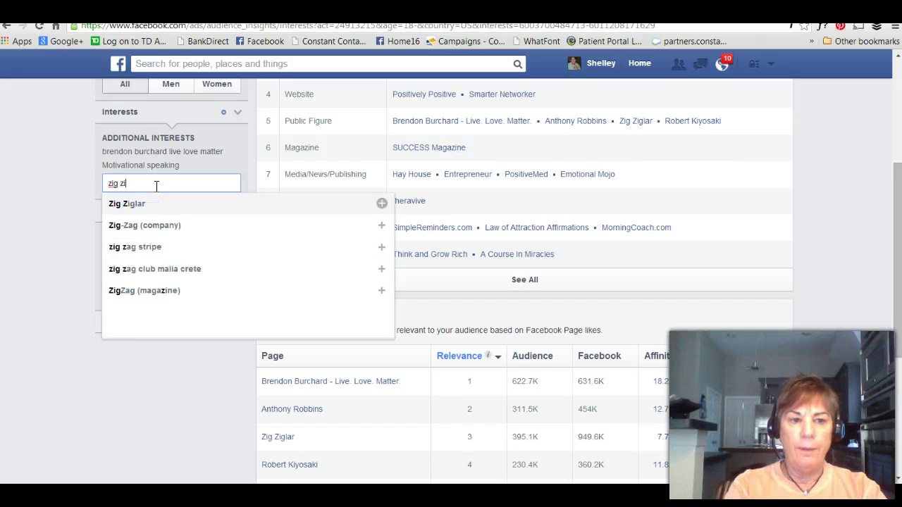
{"action": "left_click", "coordinate": [139, 210]}
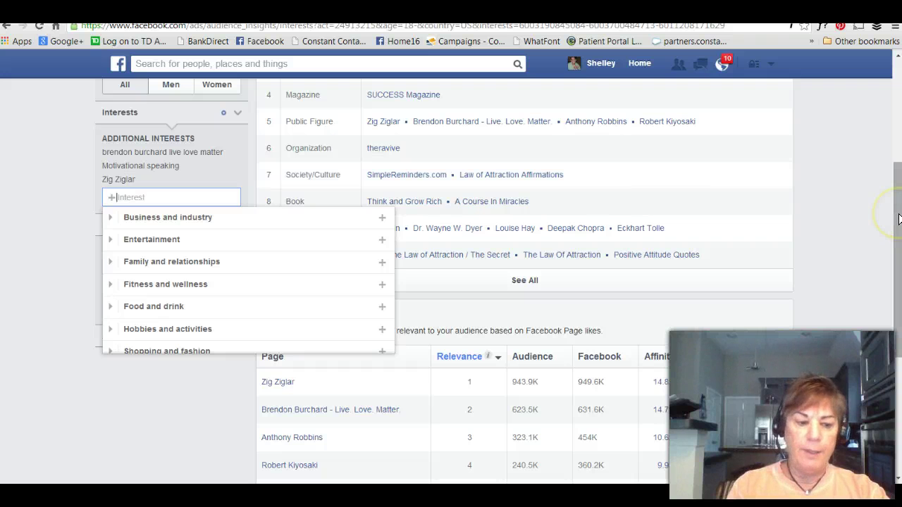
Step: Add Tony Robbins to the audience's interests and remove the broader Motivational speaking interest
{"action": "left_click_drag", "start_coordinate": [899, 219], "coordinate": [861, 120]}
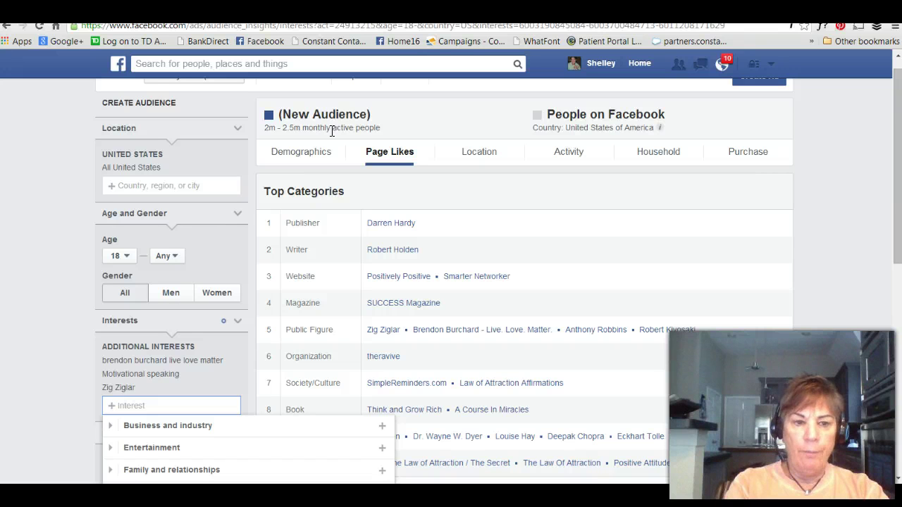
{"action": "type", "text": "ny robb"}
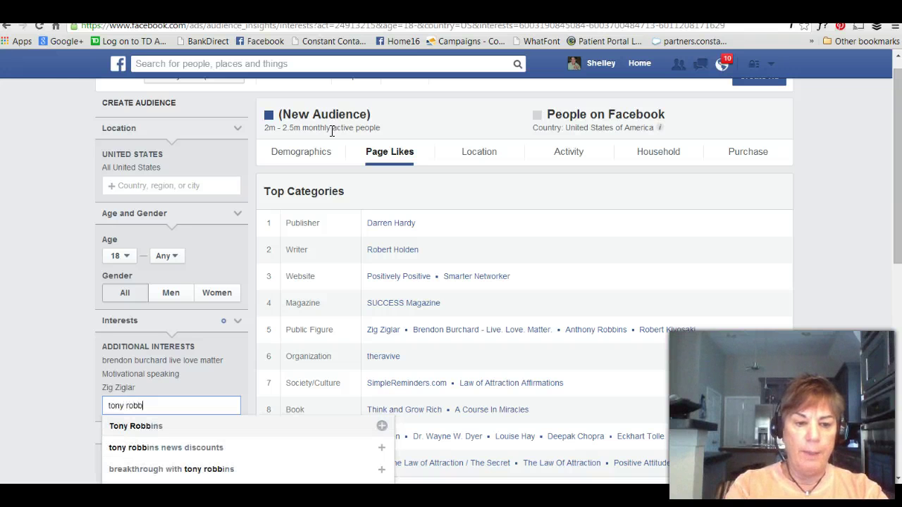
{"action": "left_click", "coordinate": [150, 425]}
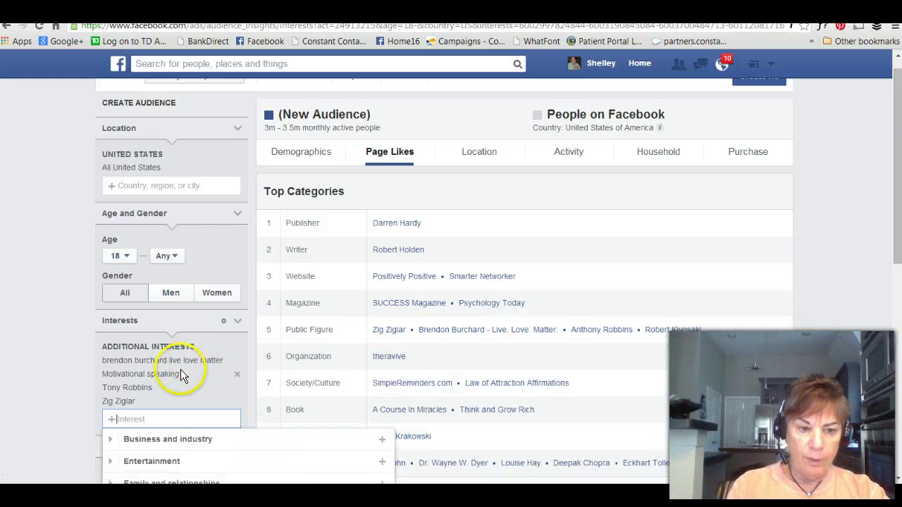
{"action": "left_click", "coordinate": [239, 376]}
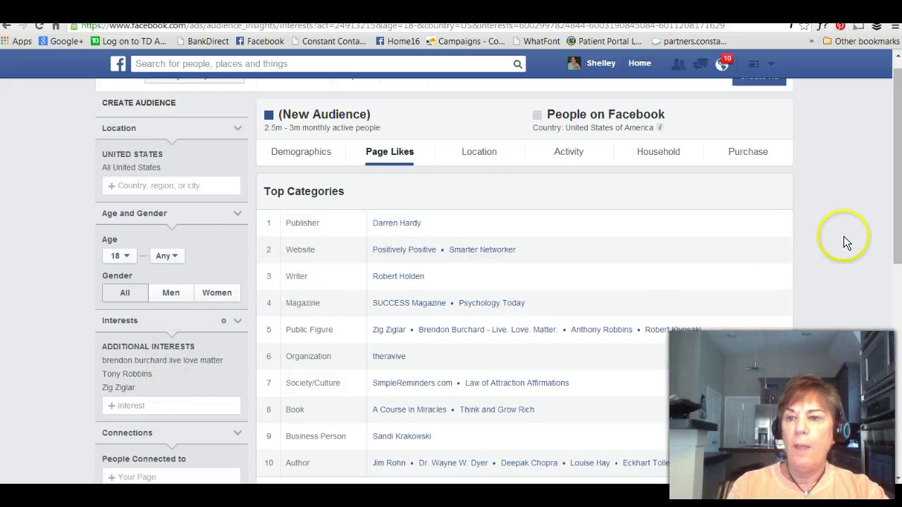
Step: Set the audience's minimum age to 26
{"action": "left_click_drag", "start_coordinate": [896, 223], "coordinate": [896, 198]}
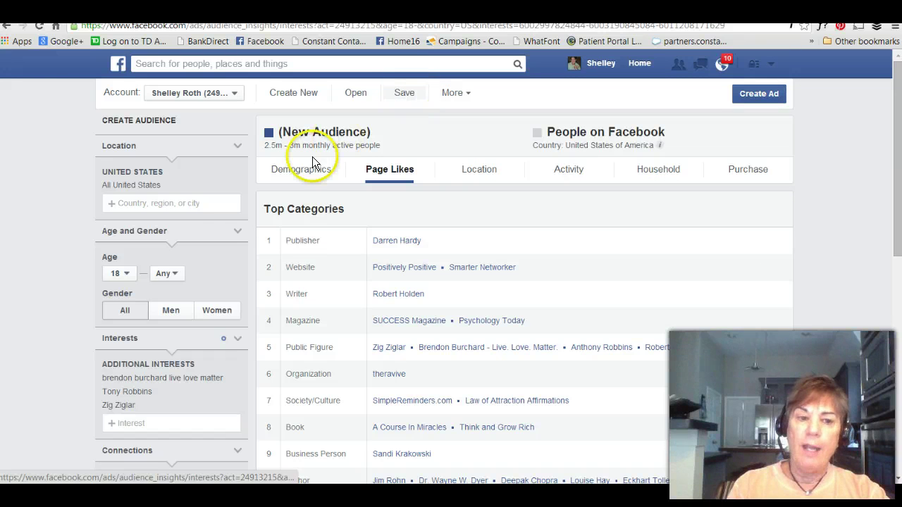
{"action": "left_click", "coordinate": [125, 275]}
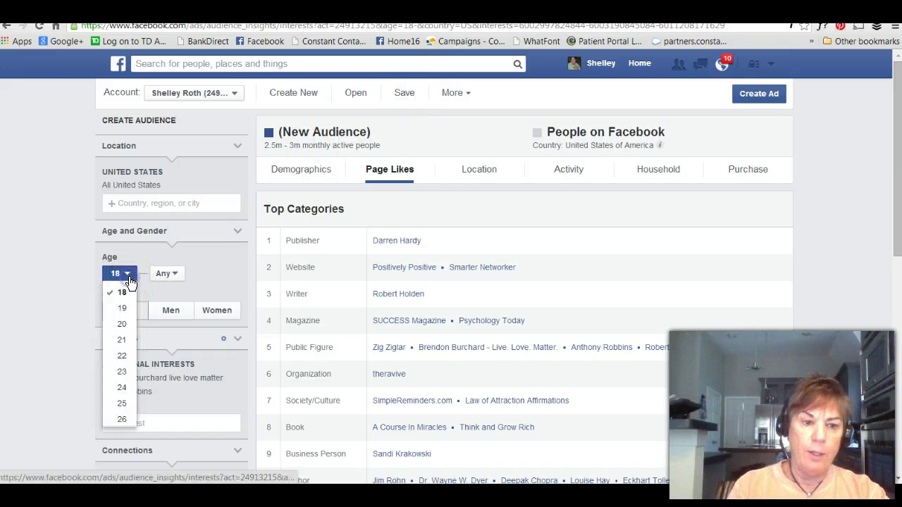
{"action": "left_click", "coordinate": [118, 417]}
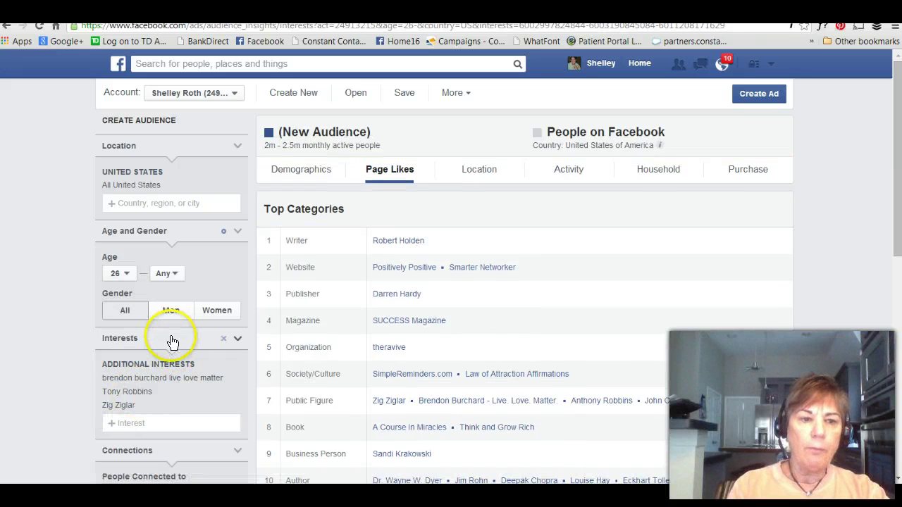
Step: Narrow the audience's location to Houston, Texas, United States
{"action": "left_click", "coordinate": [155, 204]}
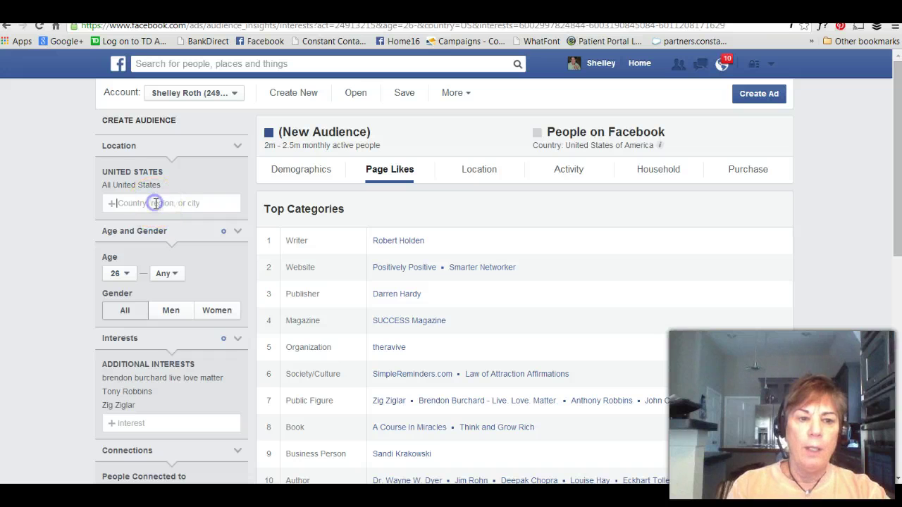
{"action": "type", "text": "houston, tx"}
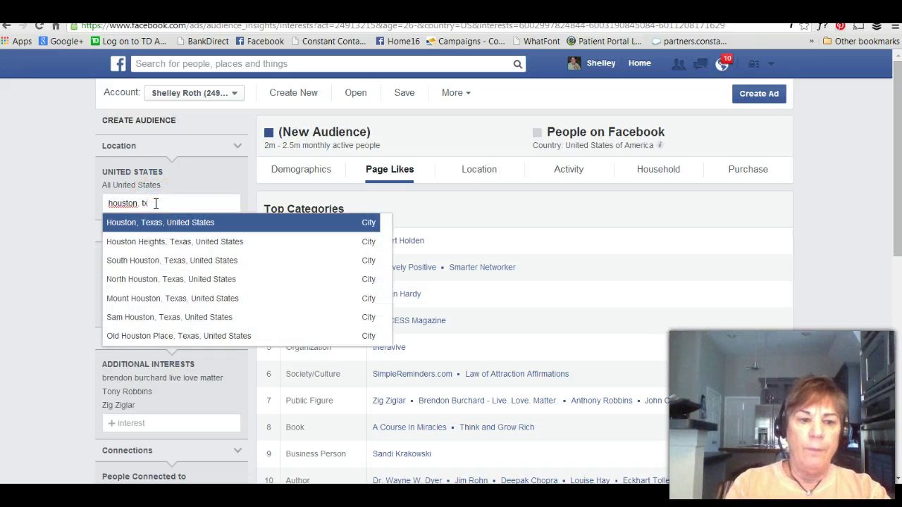
{"action": "double_click", "coordinate": [150, 226]}
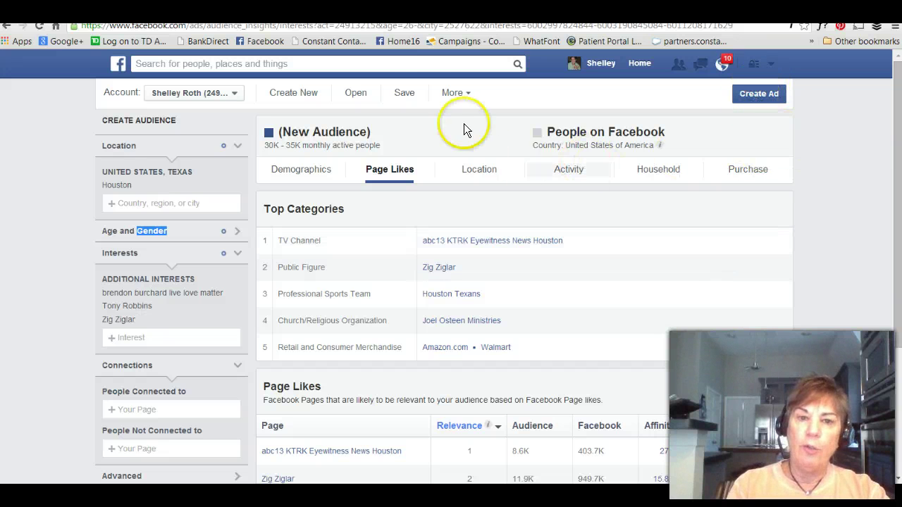
Step: Save the audience under the name test 4
{"action": "left_click", "coordinate": [415, 92]}
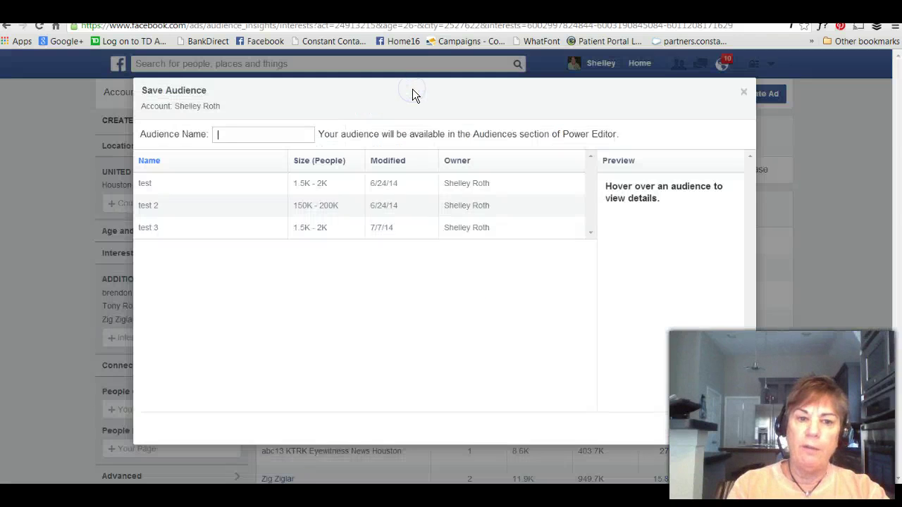
{"action": "type", "text": "test 4"}
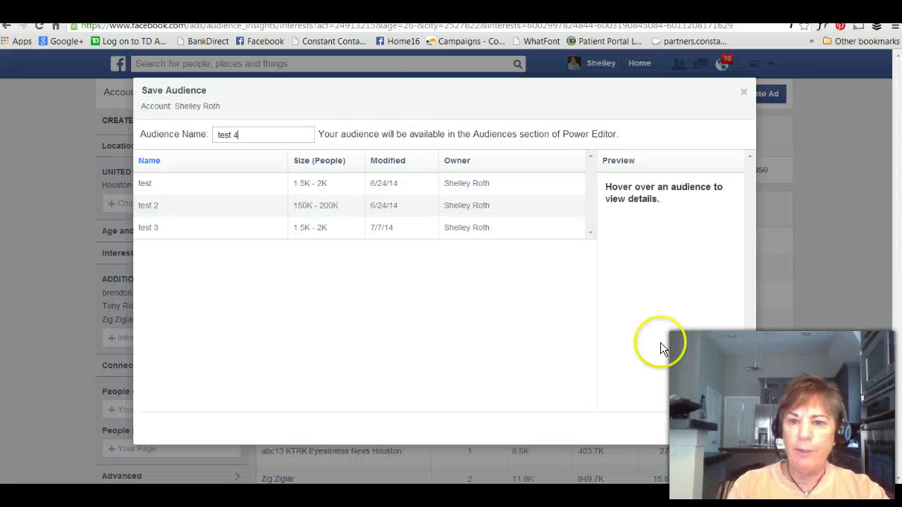
{"action": "left_click", "coordinate": [730, 428]}
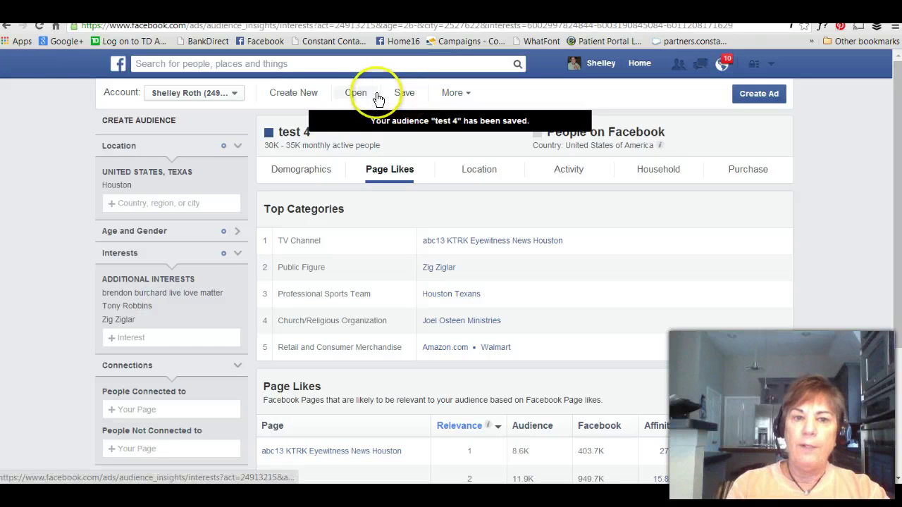
Step: Check the list of saved audiences for test 4 and close it
{"action": "left_click", "coordinate": [353, 93]}
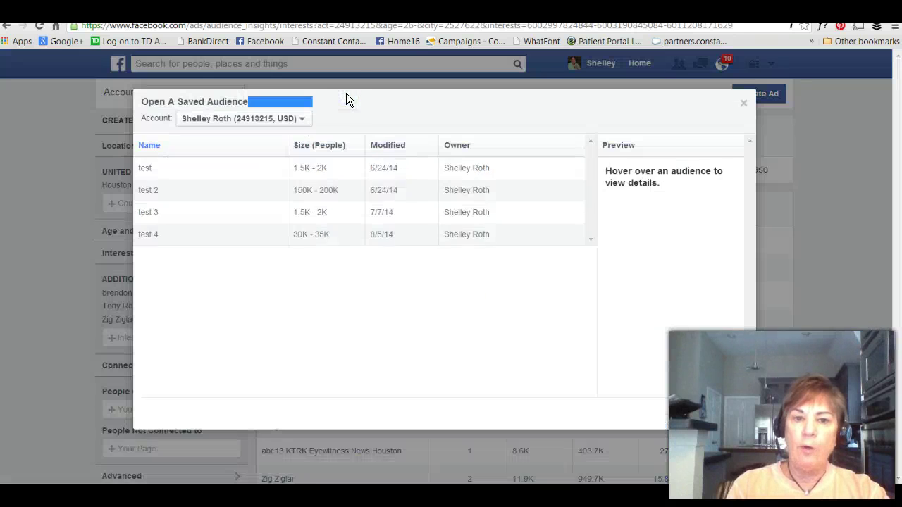
{"action": "left_click", "coordinate": [469, 234]}
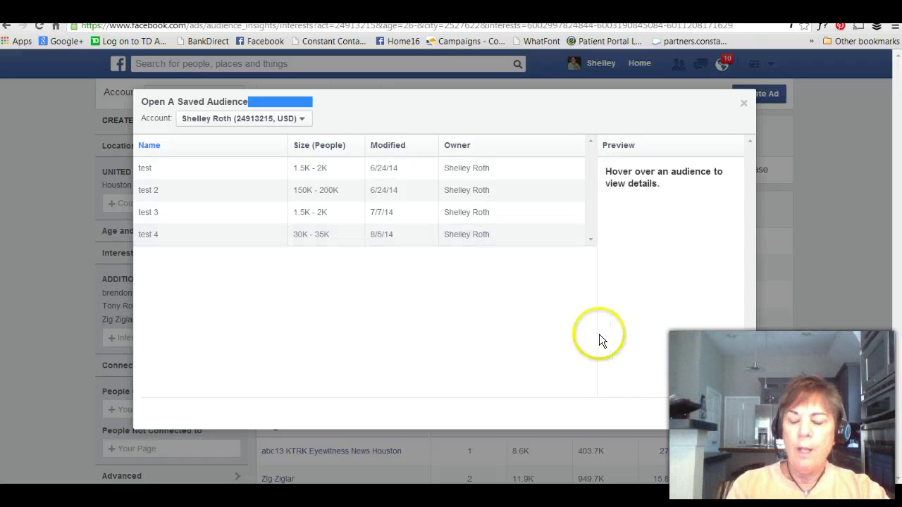
{"action": "left_click", "coordinate": [687, 419]}
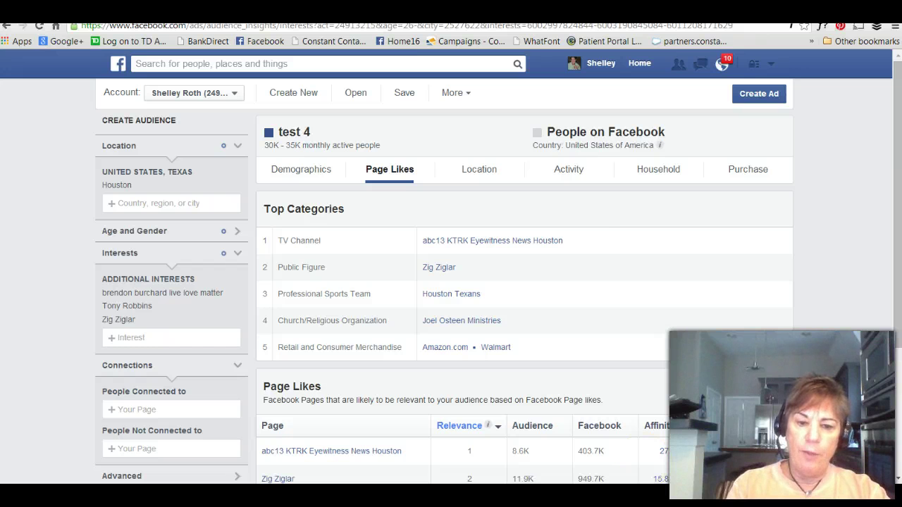
Step: Switch to the 8.5.14 Create Look A Like Audience presentation in PowerPoint and start the slide show from slide 6
{"action": "mouse_move", "coordinate": [333, 495]}
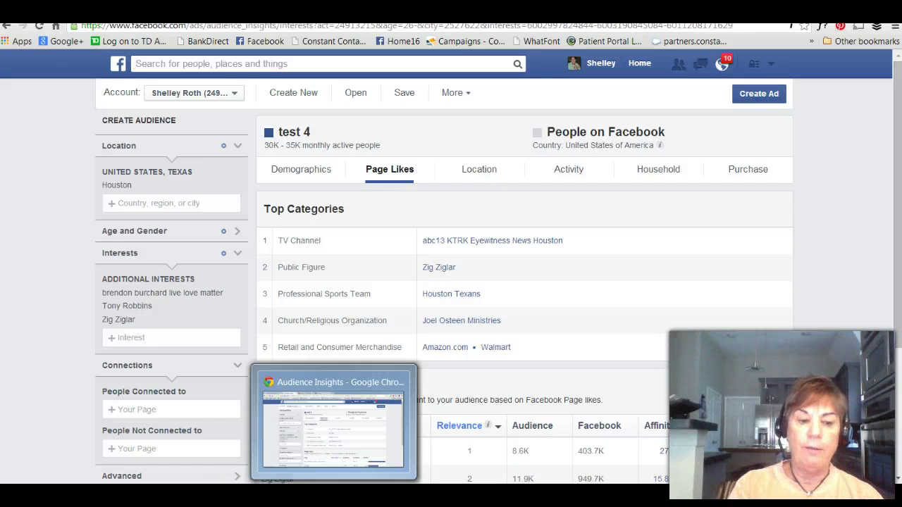
{"action": "mouse_move", "coordinate": [98, 492]}
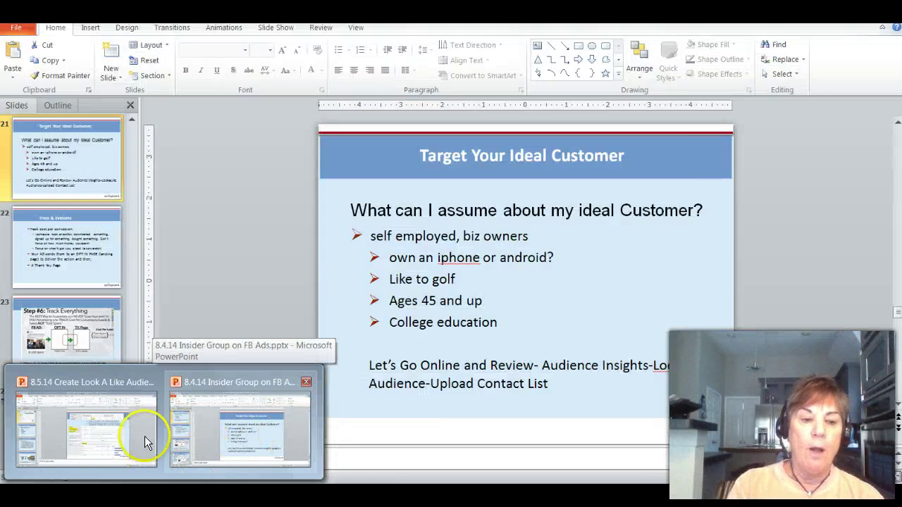
{"action": "left_click", "coordinate": [131, 440]}
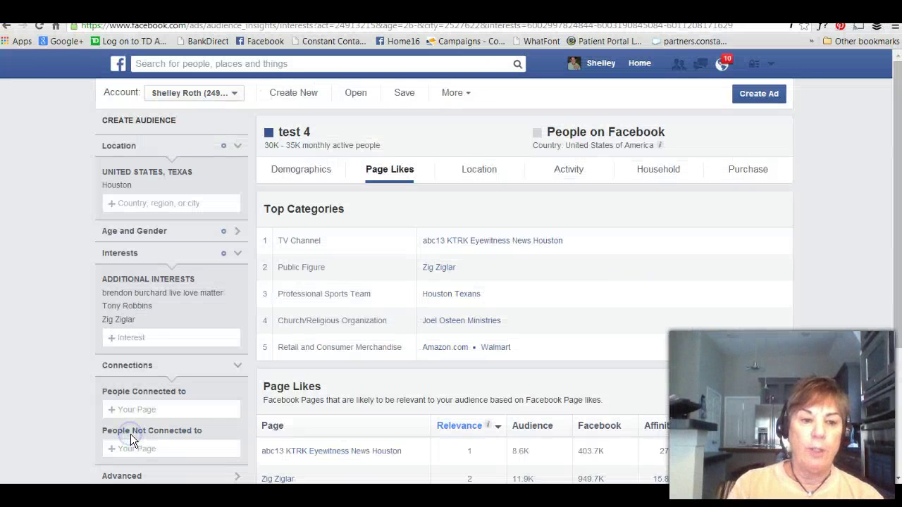
{"action": "mouse_move", "coordinate": [99, 492]}
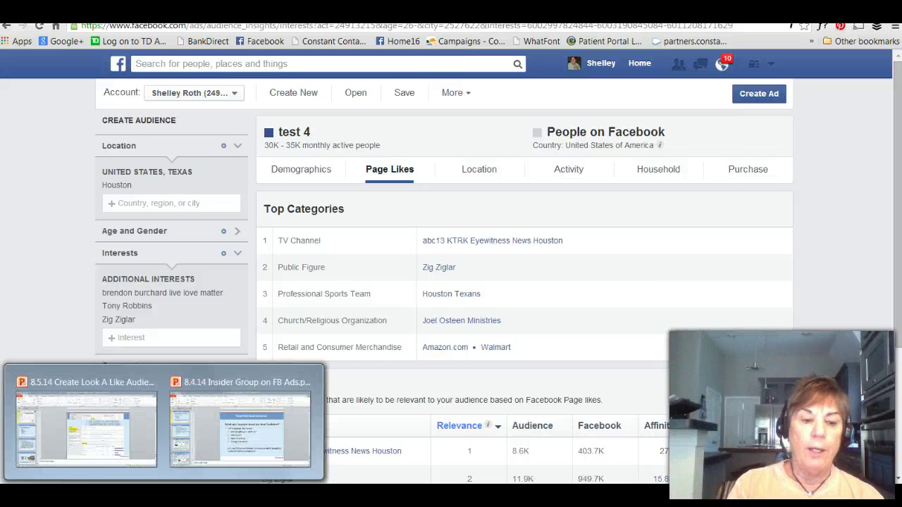
{"action": "left_click", "coordinate": [101, 446]}
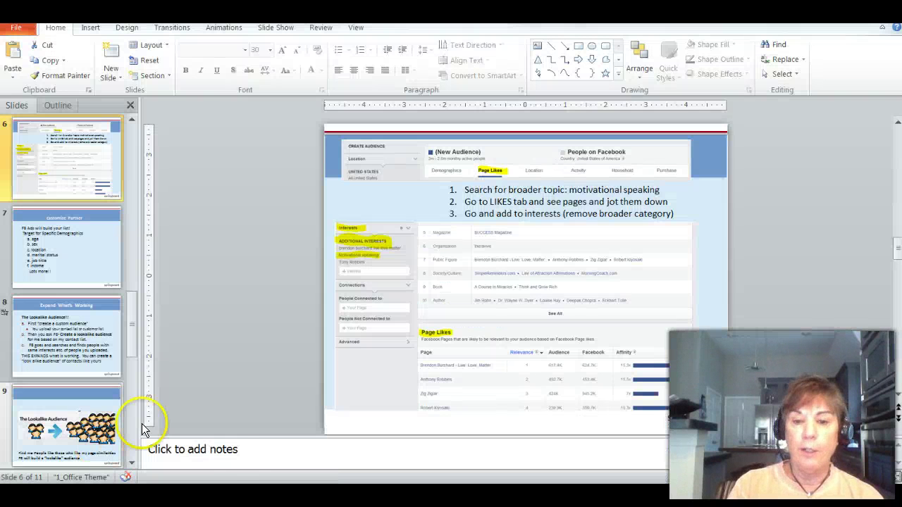
{"action": "left_click", "coordinate": [759, 484]}
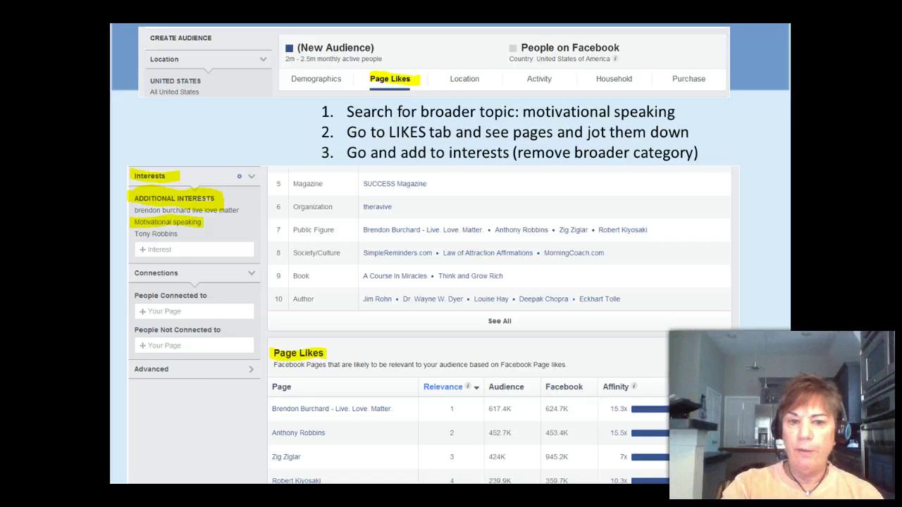
Step: Advance the slide show past Expand What's Working to the Springboard Insider Circle slide
{"action": "key", "text": "Right"}
{"action": "key", "text": "Right"}
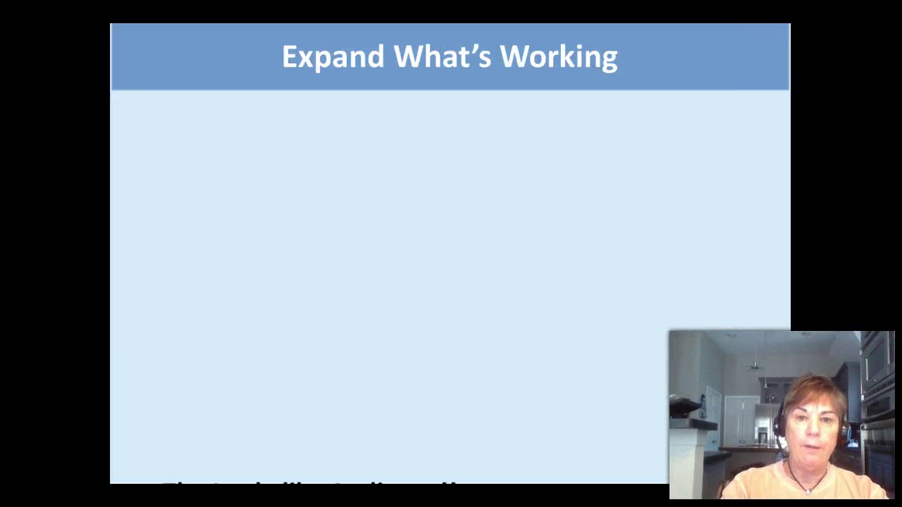
{"action": "key", "text": "Right"}
{"action": "key", "text": "Right"}
{"action": "key", "text": "Right"}
{"action": "key", "text": "Left"}
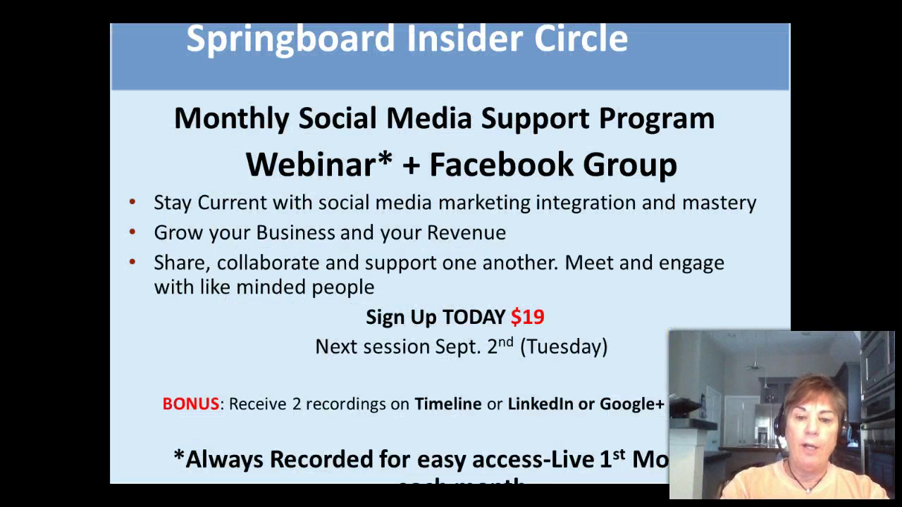